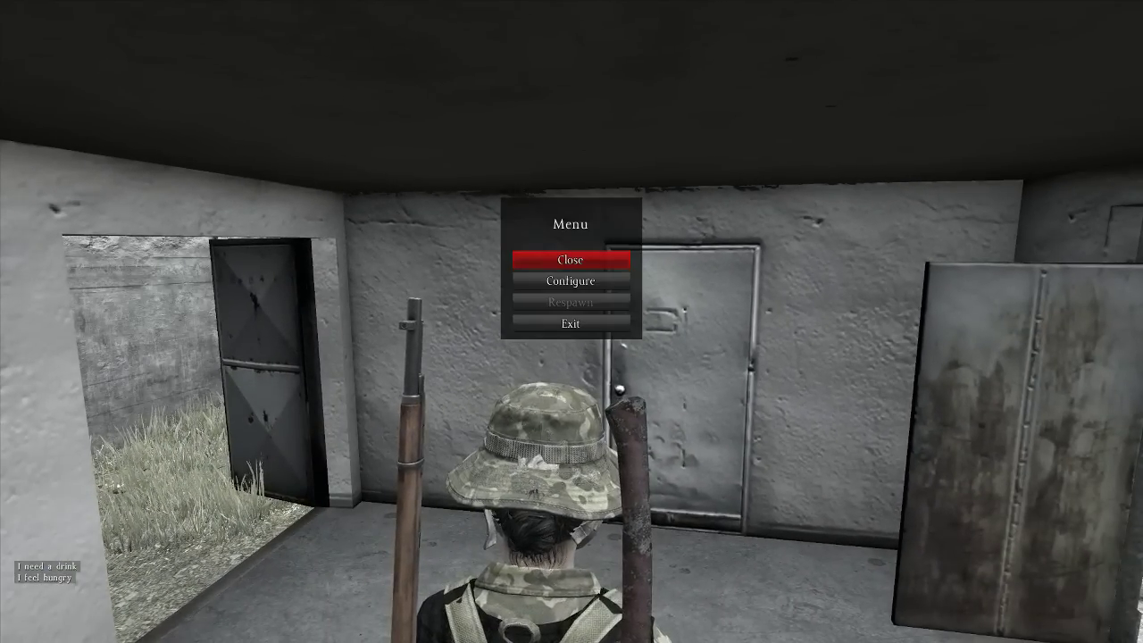
- Open the video configuration and review the user interface resolution, size and aspect ratio settings
click(571, 280)
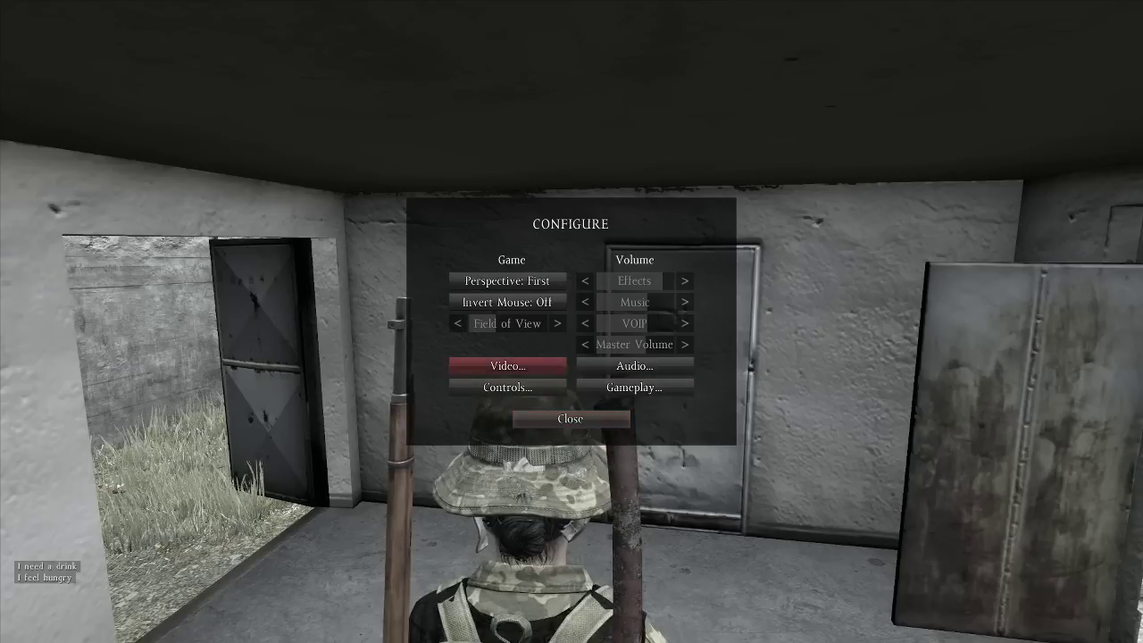
key(Up)
key(Return)
key(Right)
key(Down)
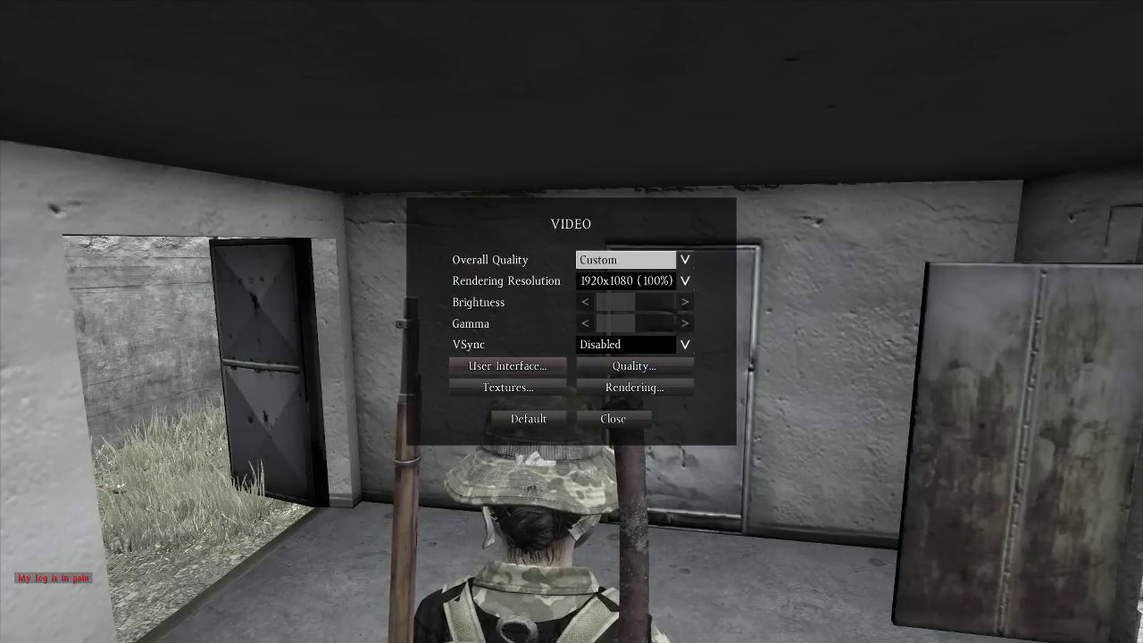
click(508, 365)
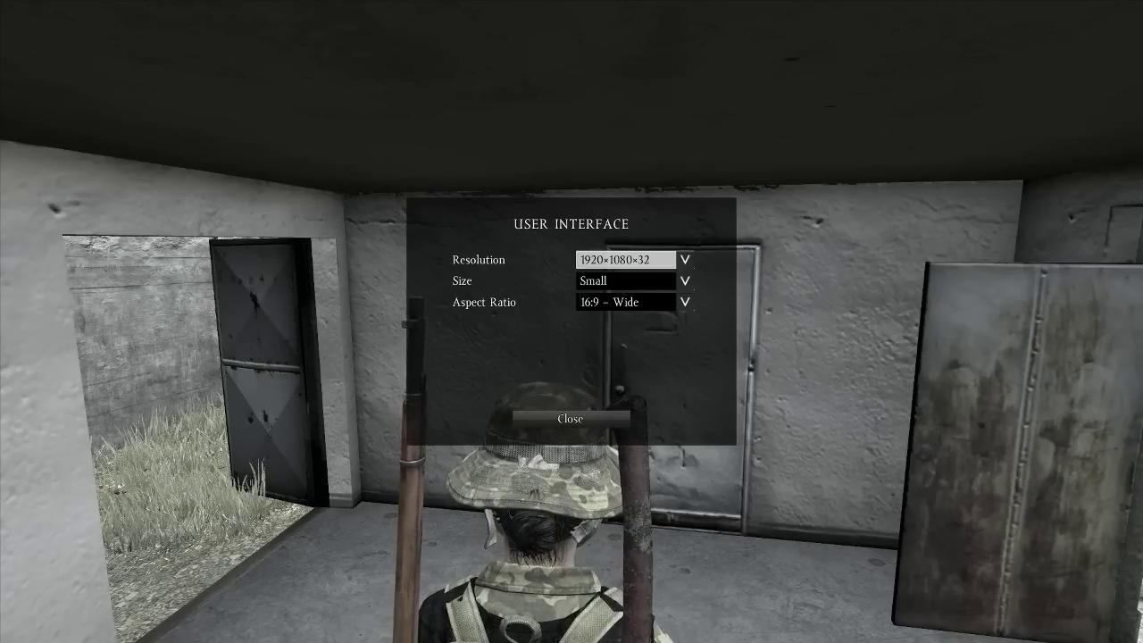
click(571, 418)
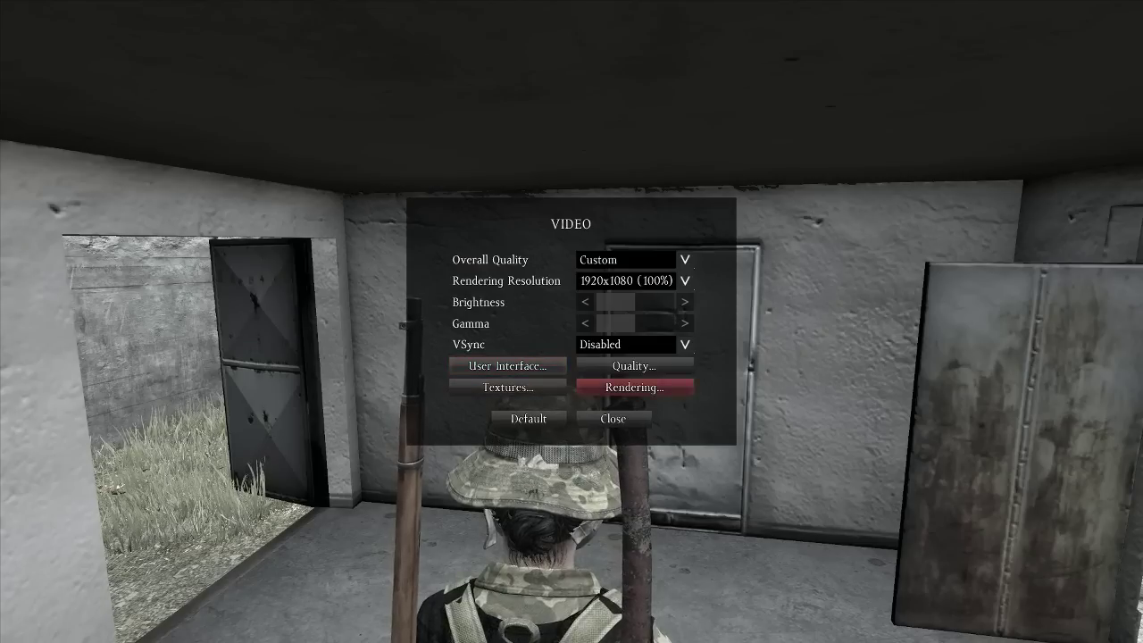
- Set the video memory to Auto in the texture settings and return to the video settings
click(507, 387)
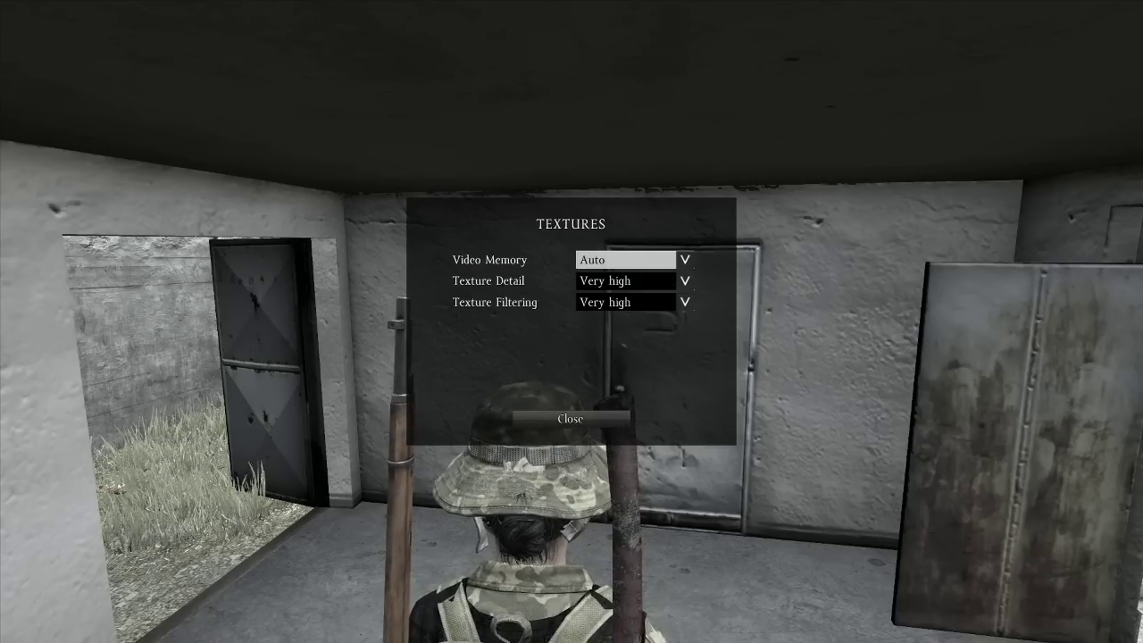
key(Return)
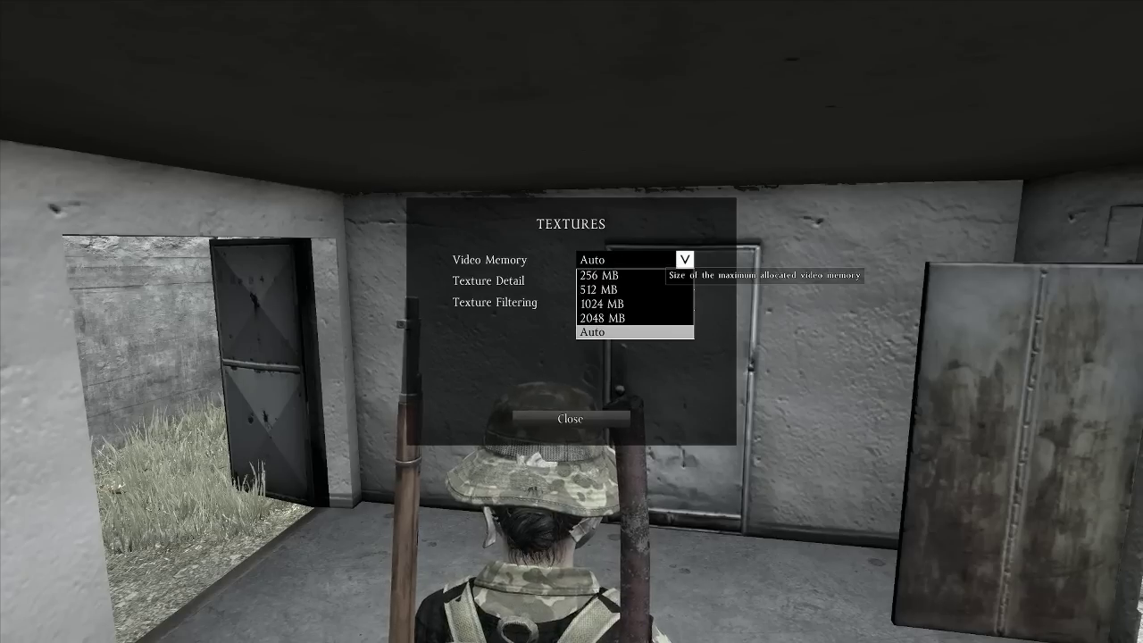
key(Return)
key(Return)
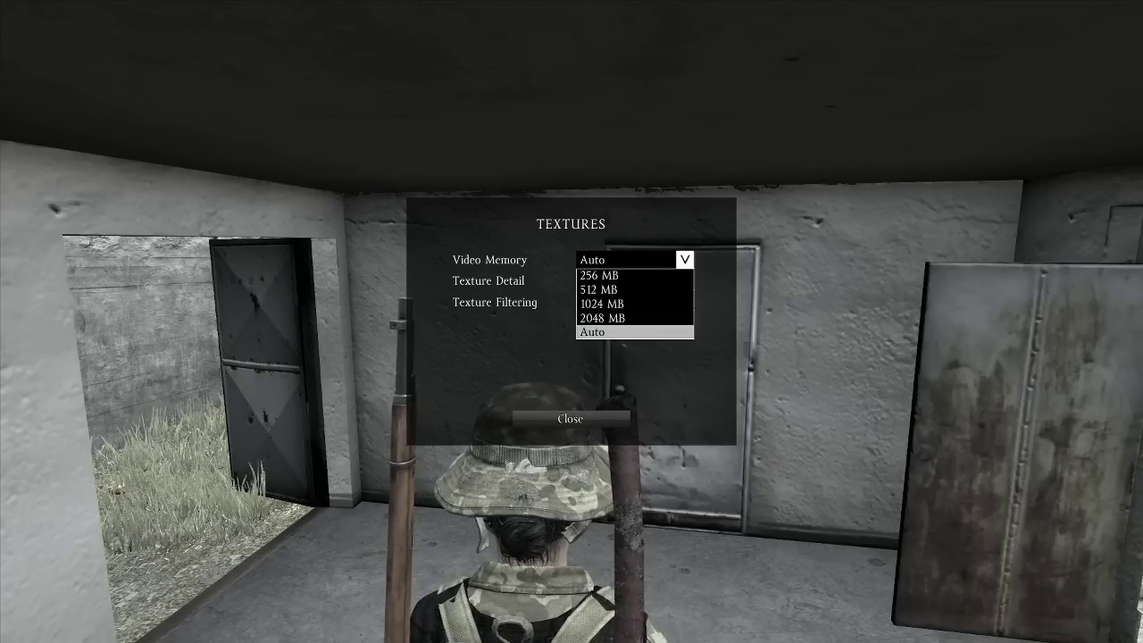
key(Return)
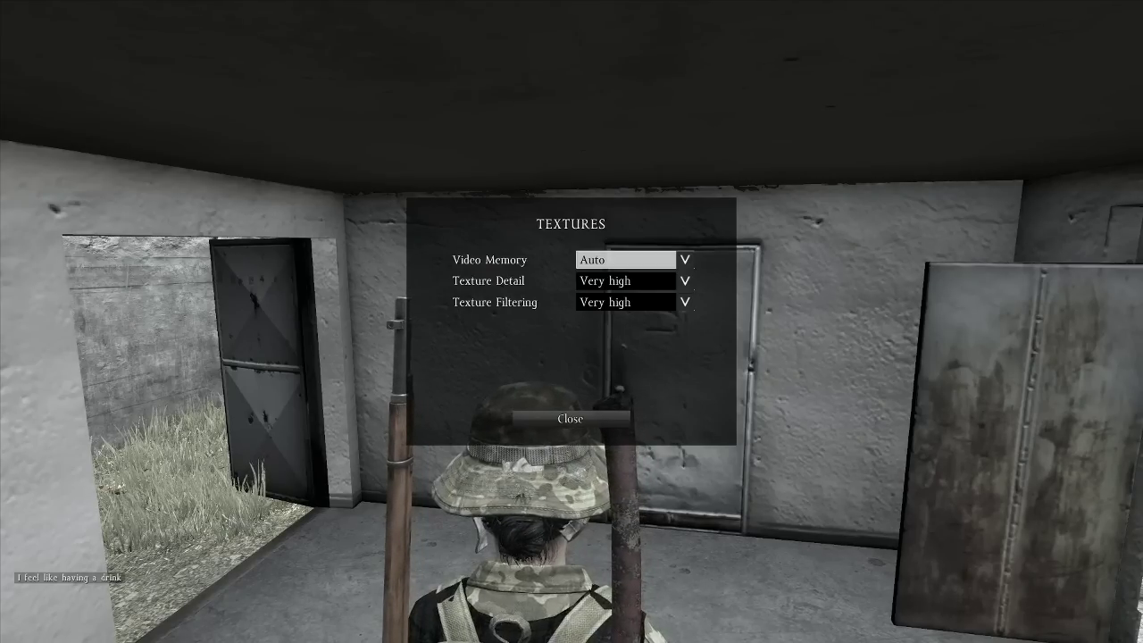
key(Escape)
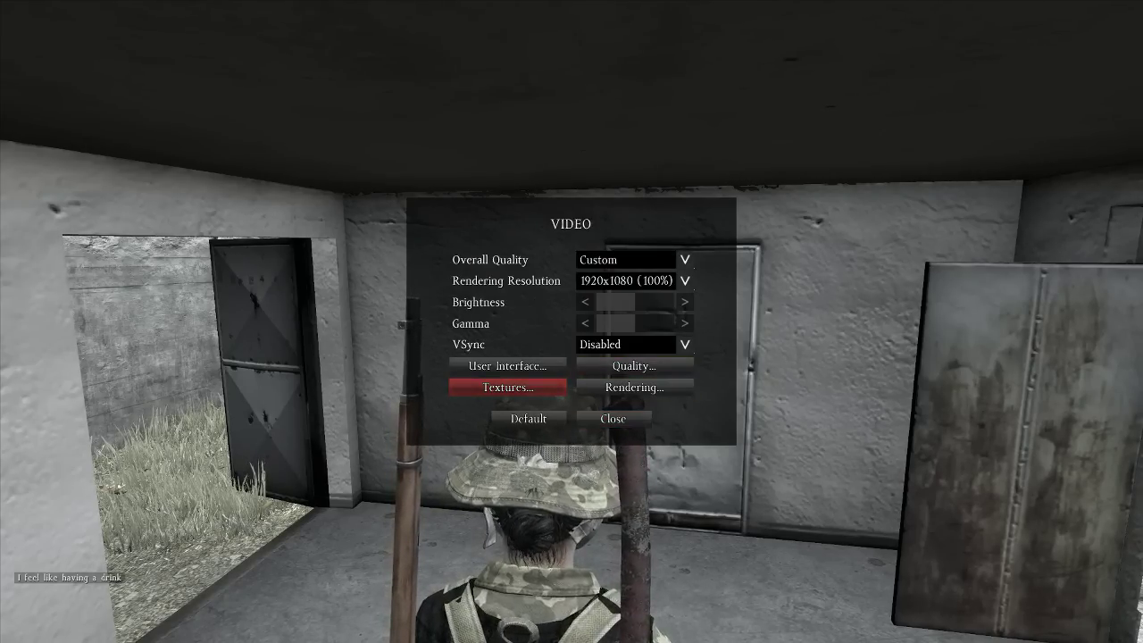
- In the video quality settings, set terrain detail to Very low and clouds to High
key(Return)
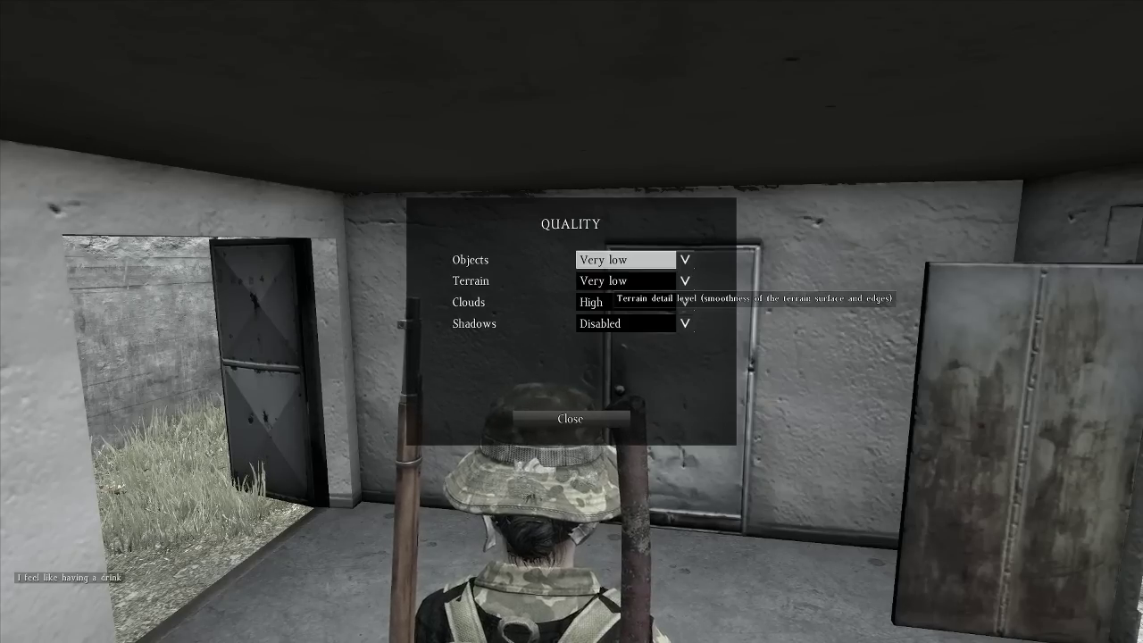
click(608, 281)
click(604, 297)
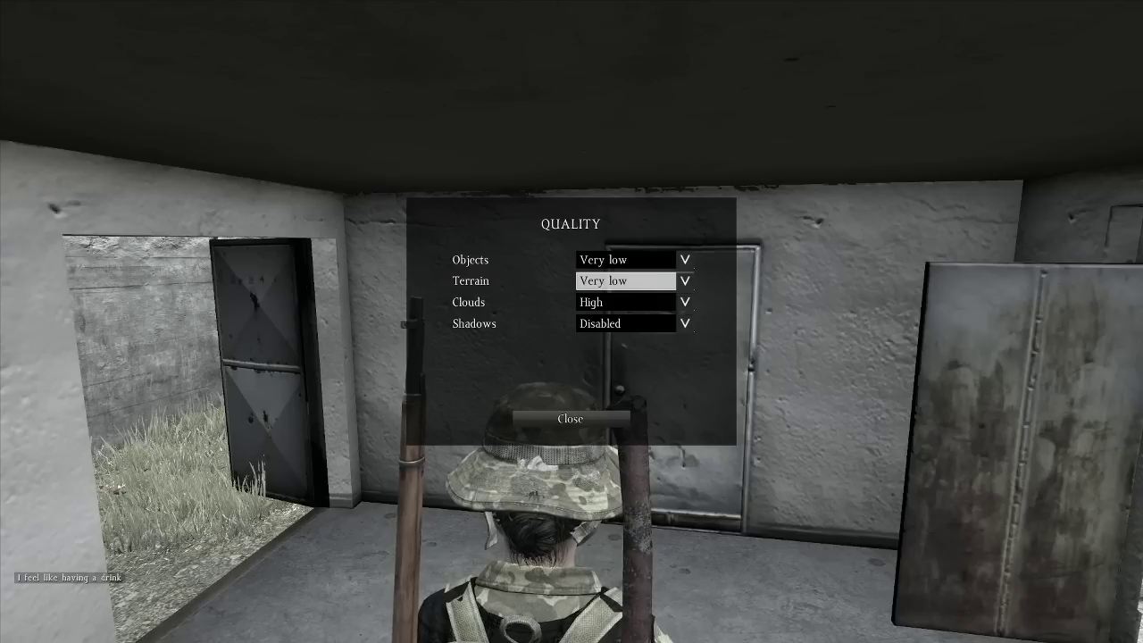
key(Tab)
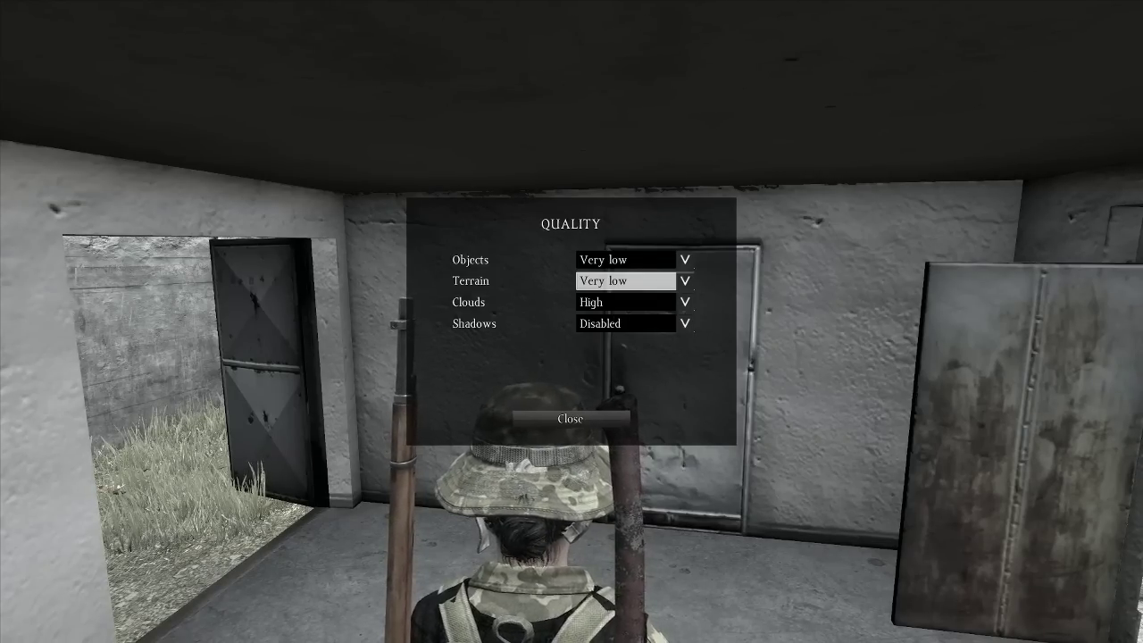
click(684, 302)
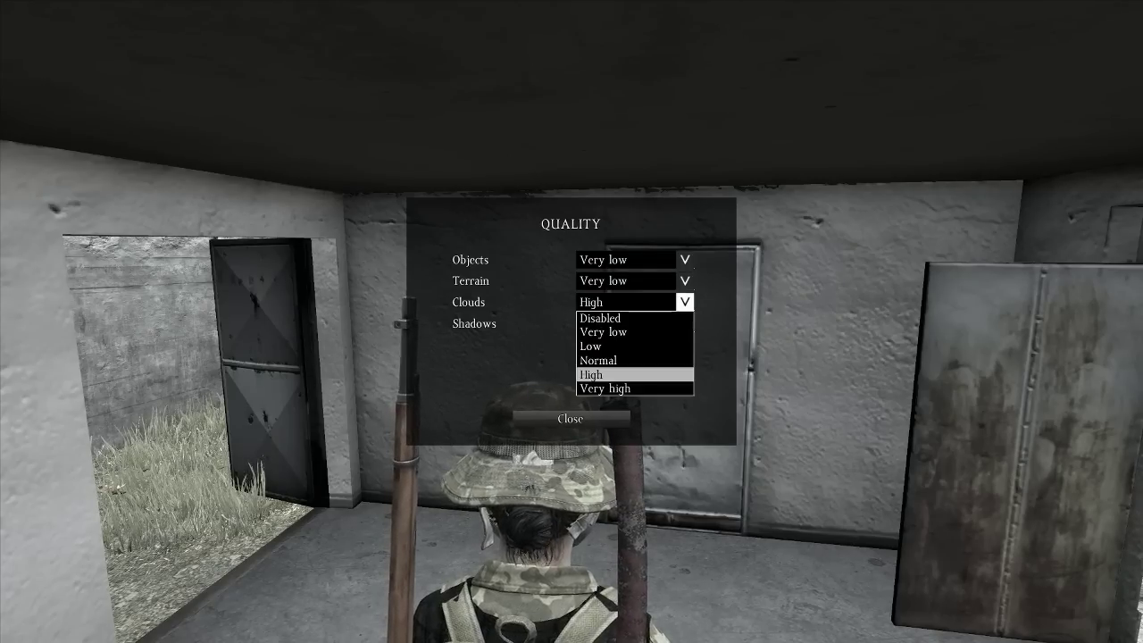
click(634, 374)
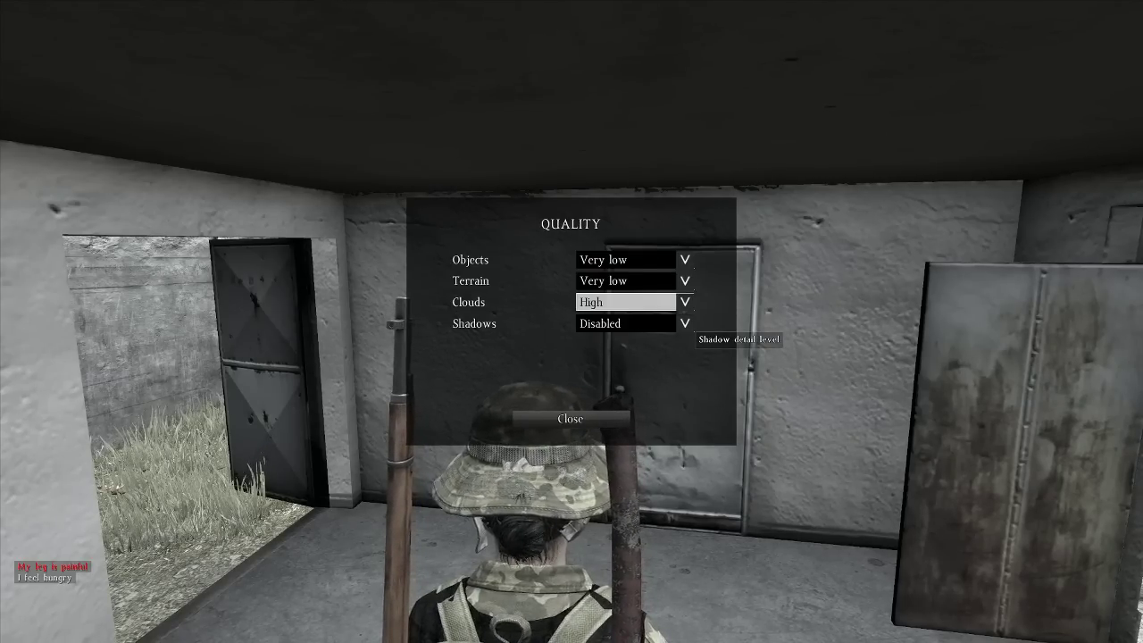
- Set the shadow detail level to Disabled in the quality settings
click(685, 324)
click(685, 323)
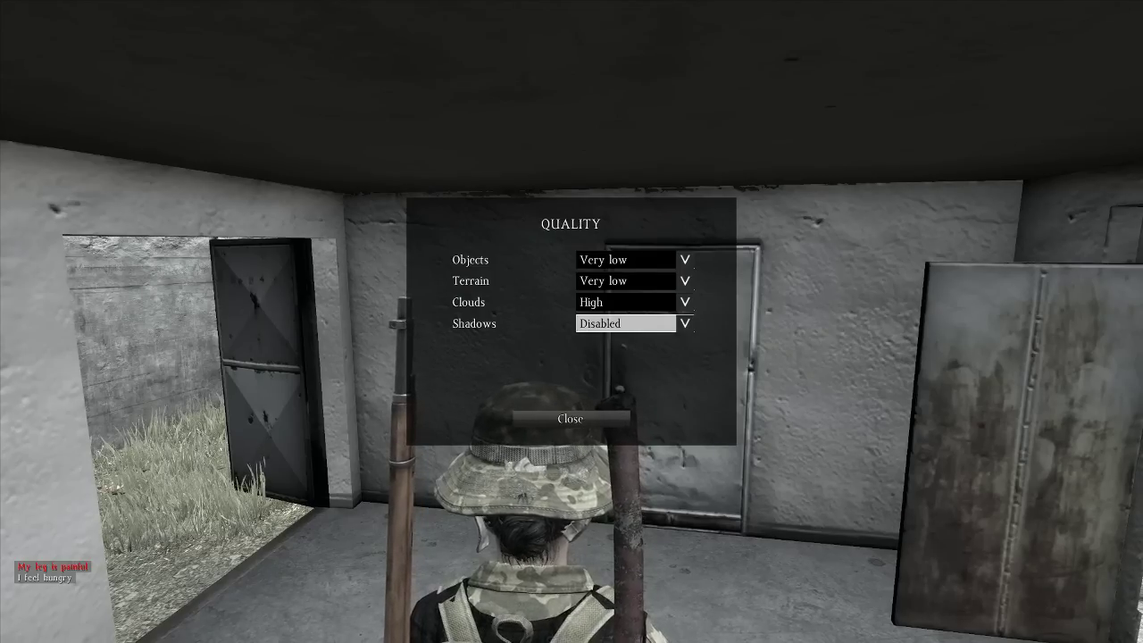
click(685, 323)
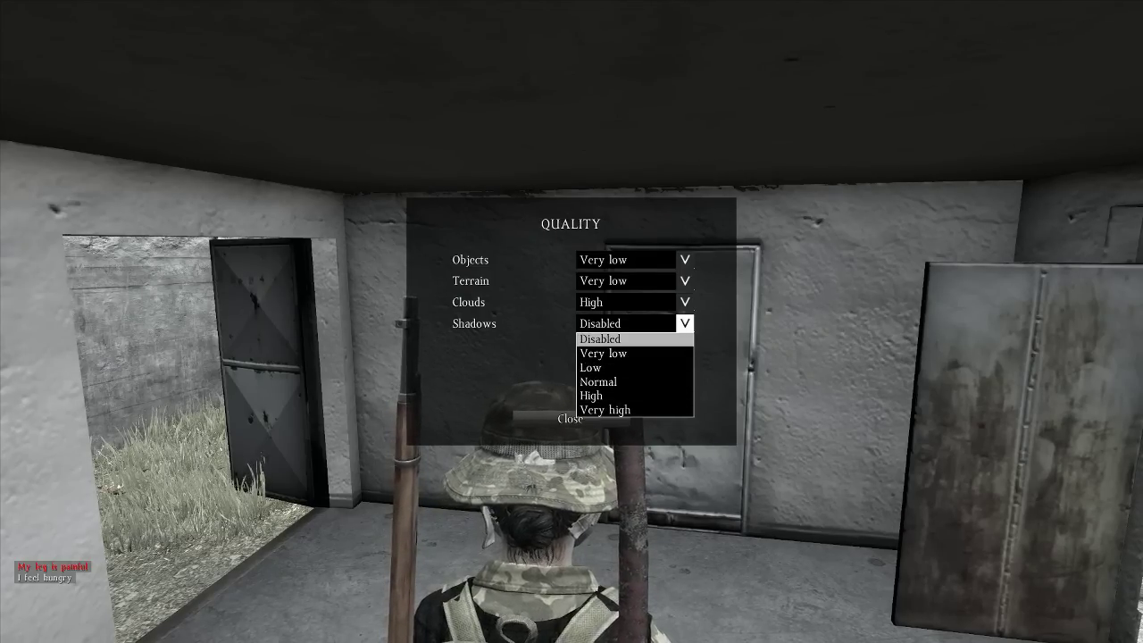
click(626, 340)
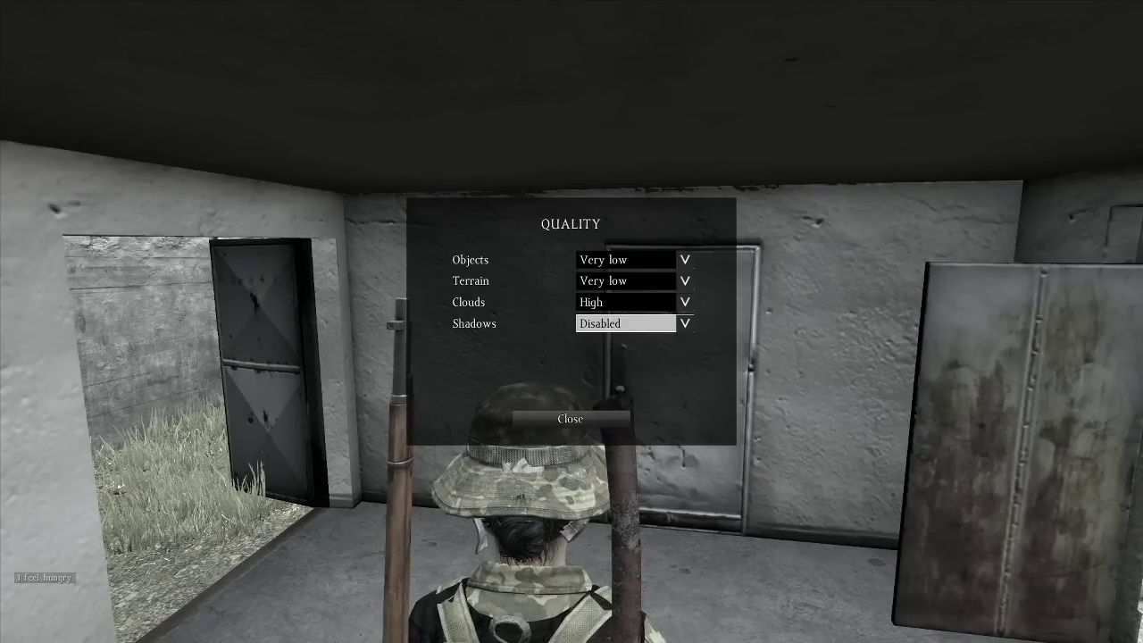
- Check the object detail options and choose Very low for terrain detail
click(625, 260)
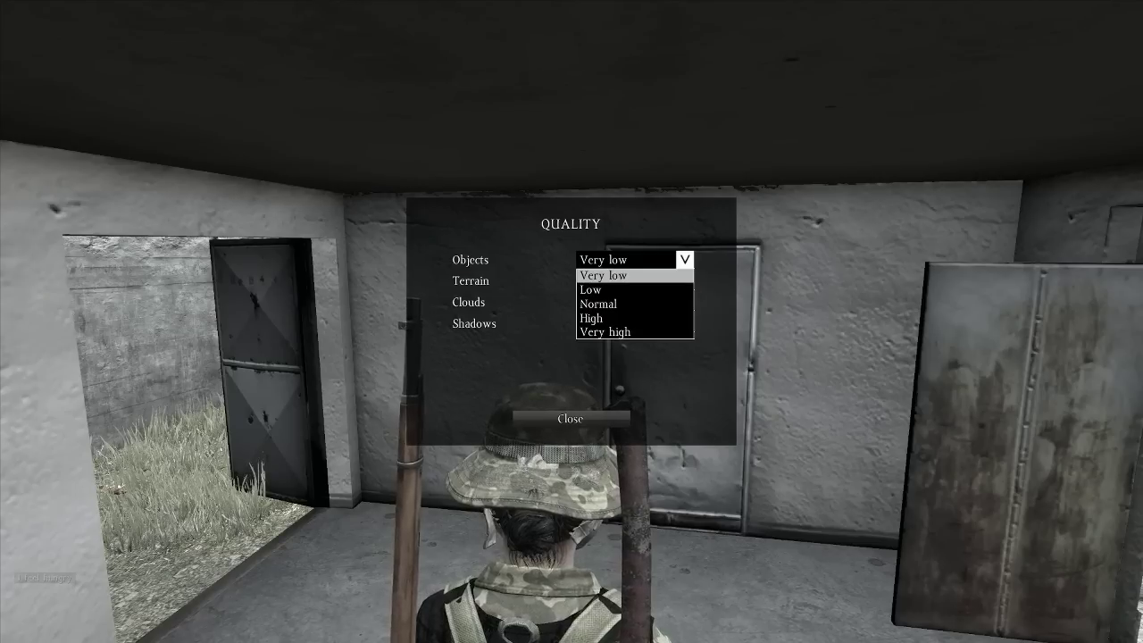
click(625, 260)
click(625, 280)
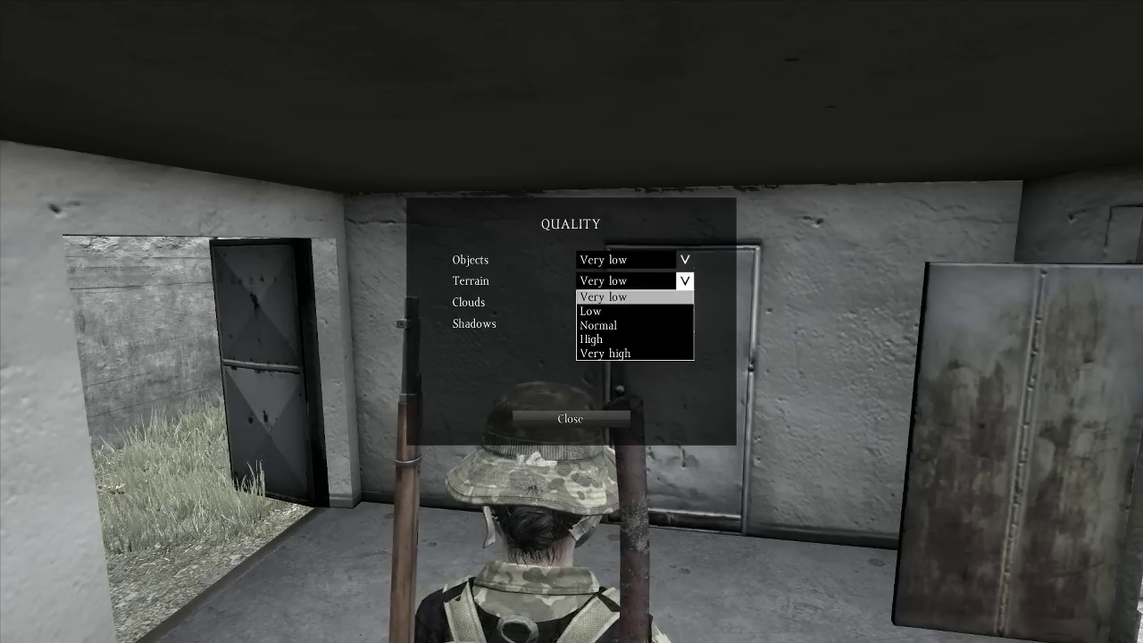
click(625, 296)
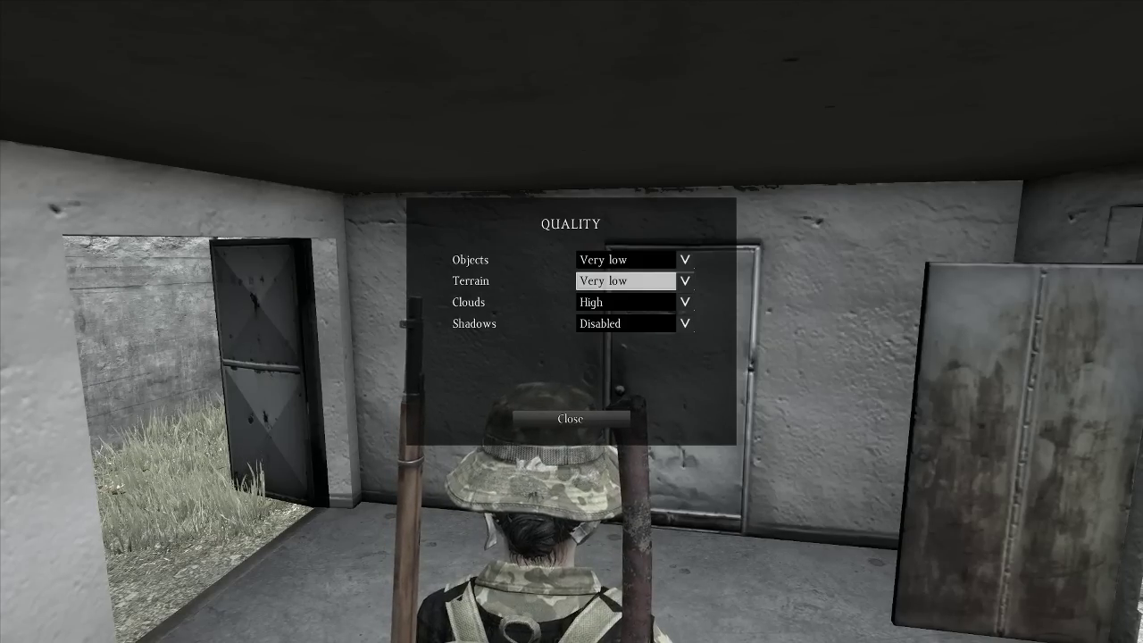
- Choose Disabled for shadows again and leave the quality settings
click(684, 323)
click(633, 339)
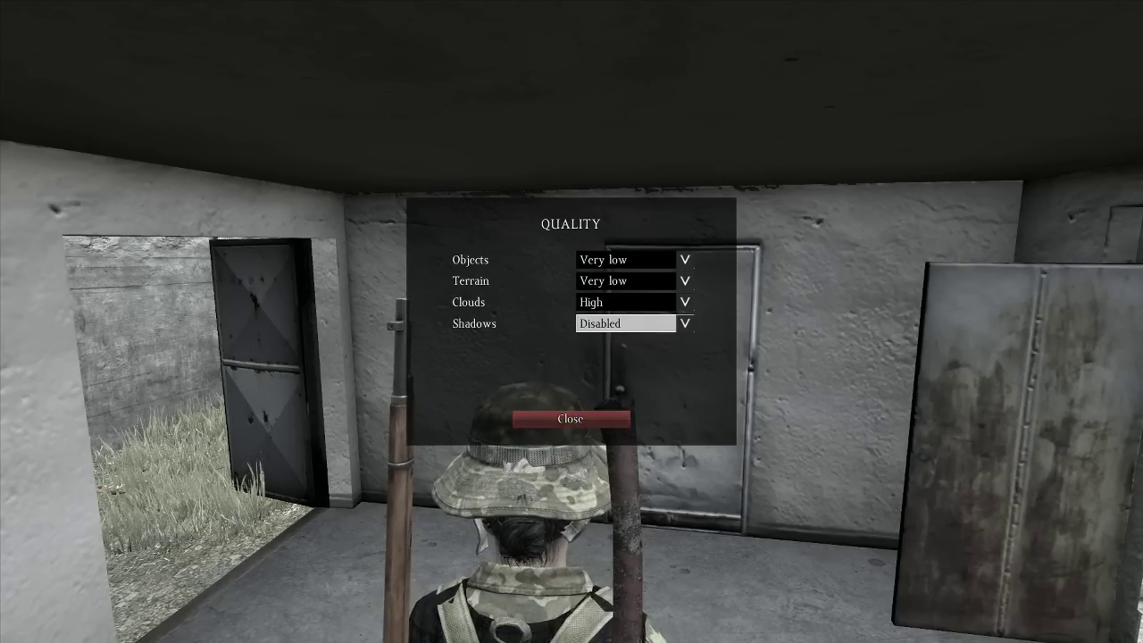
click(604, 418)
click(613, 418)
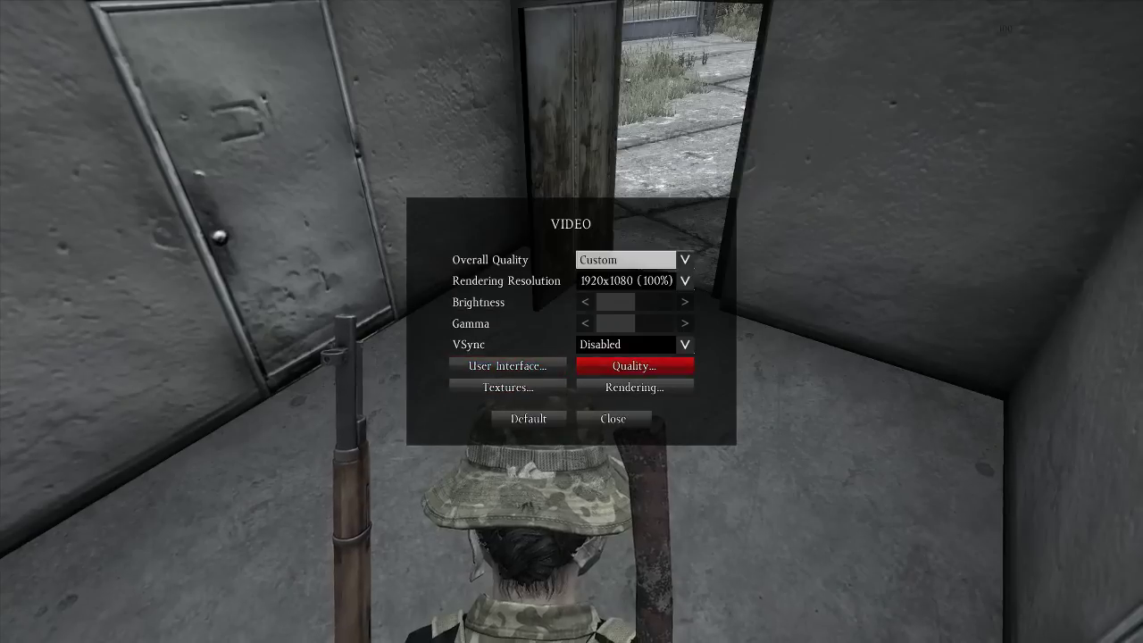
click(626, 365)
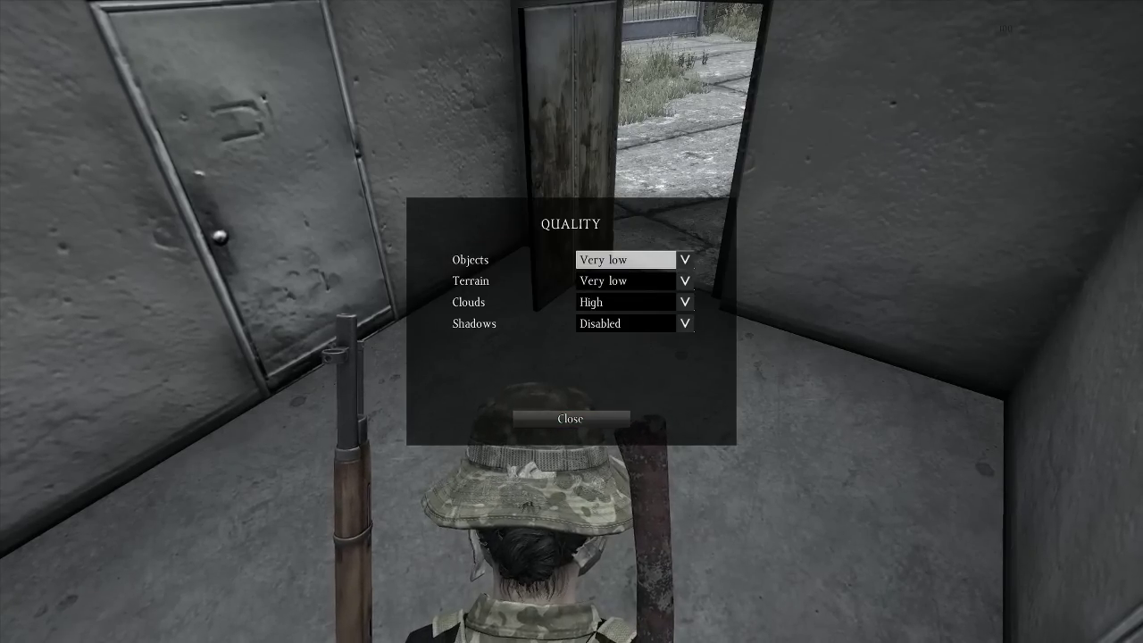
key(Escape)
- In the rendering settings, set antialiasing to High and alpha to coverage to All trees
click(634, 387)
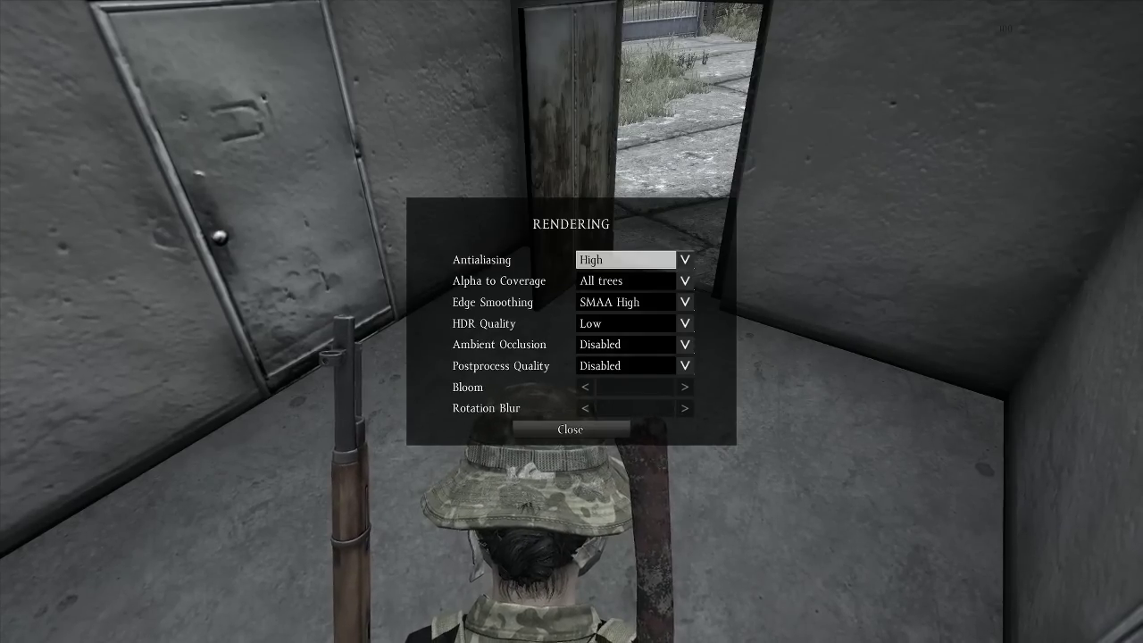
key(Return)
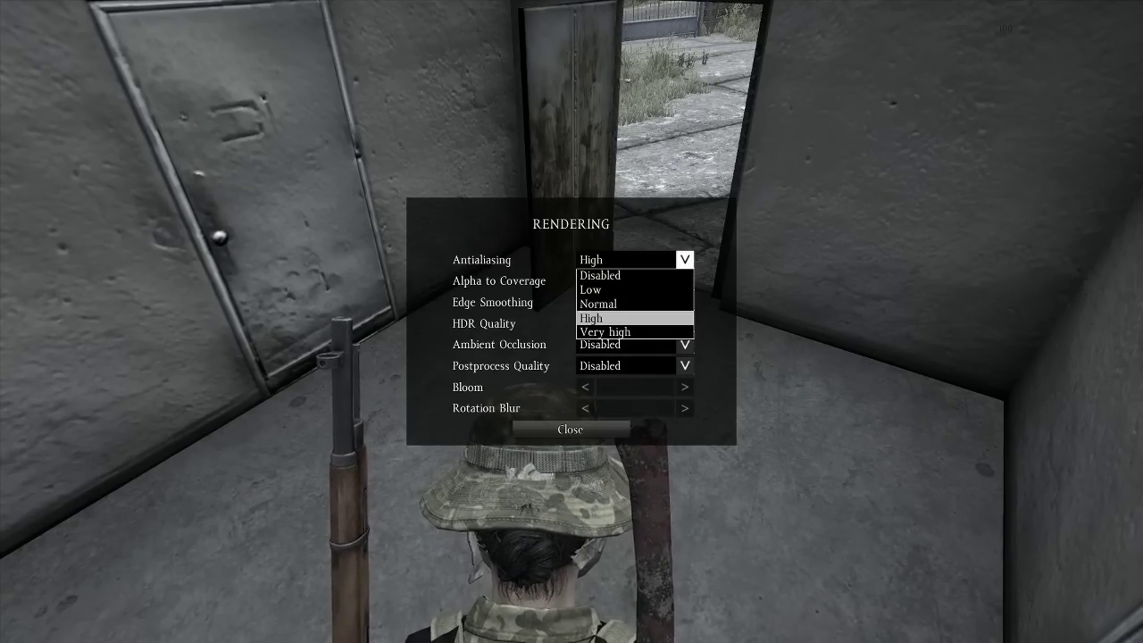
key(Return)
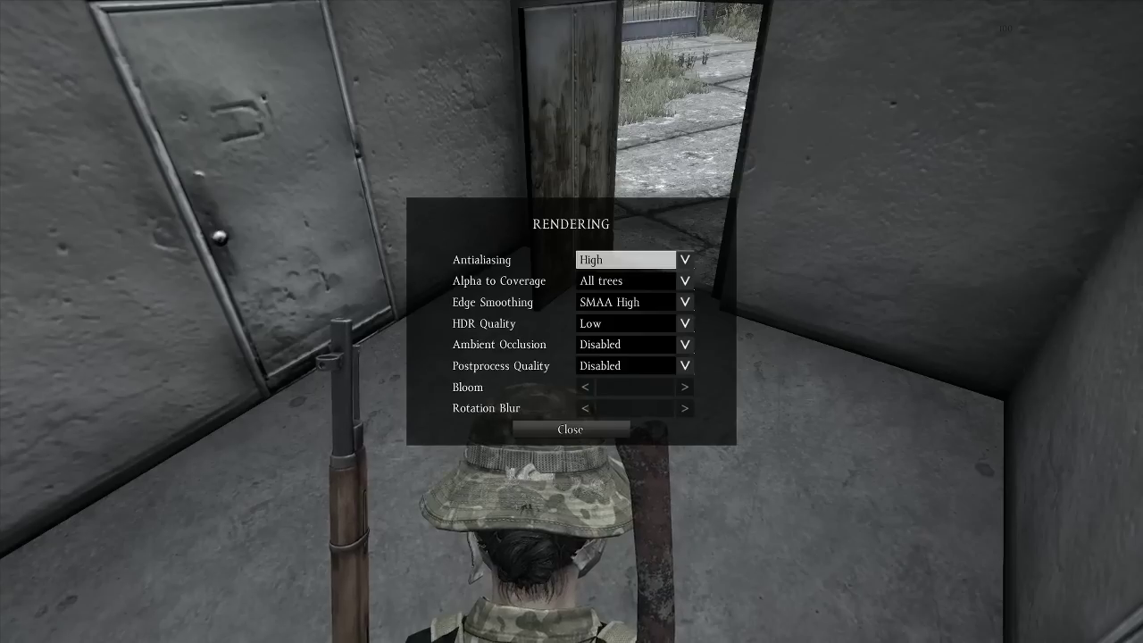
click(634, 281)
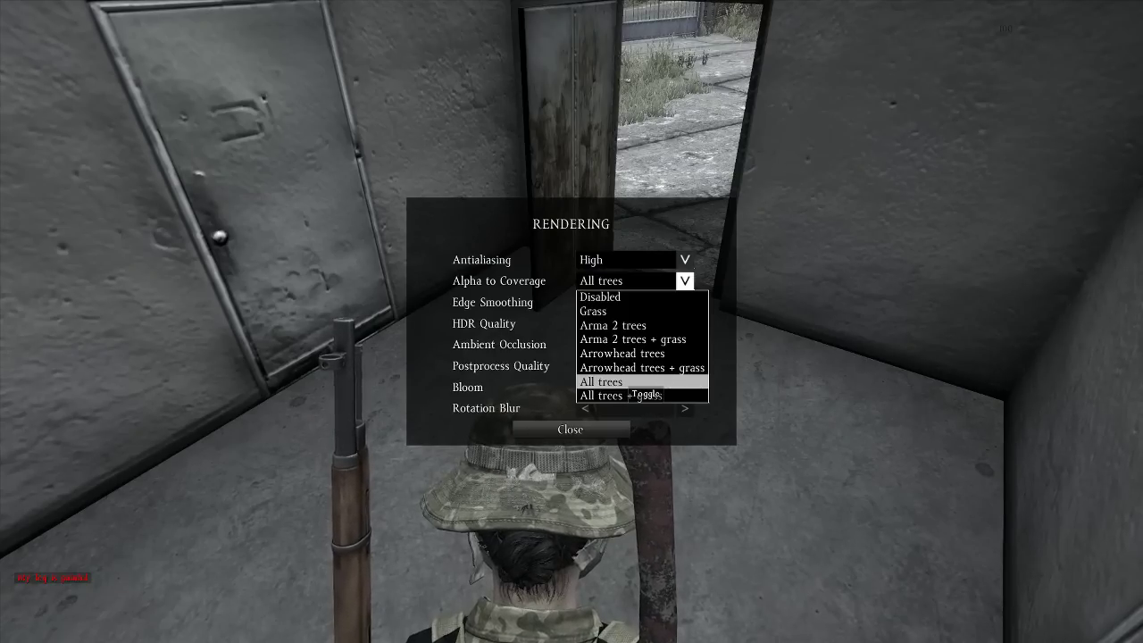
key(Return)
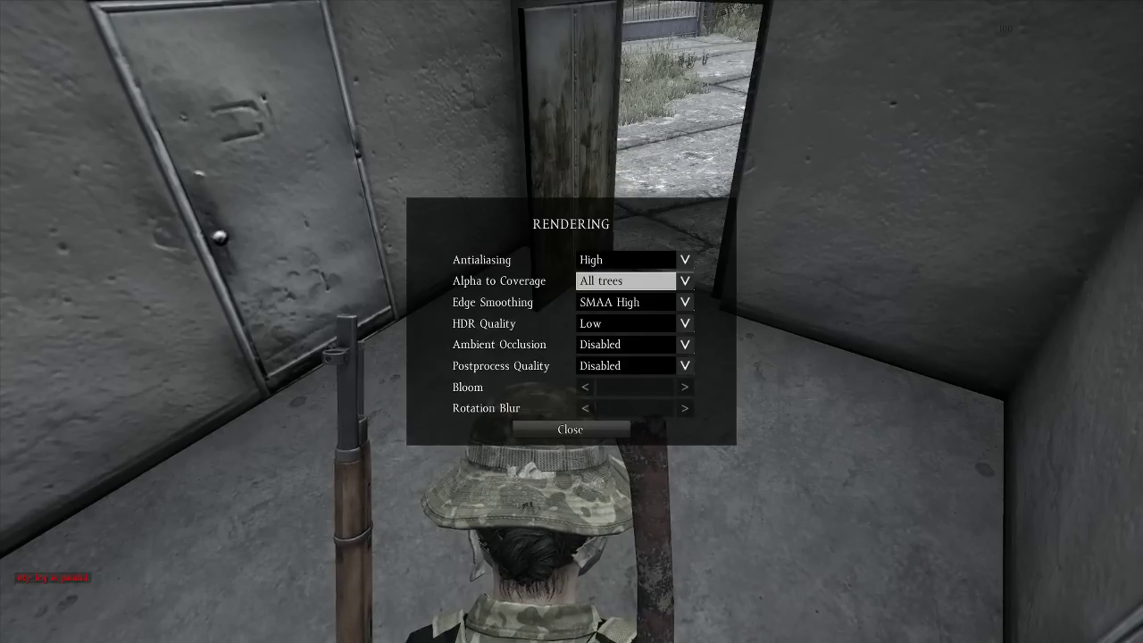
- Set edge smoothing to SMAA High and HDR quality to Low in the rendering settings
click(634, 302)
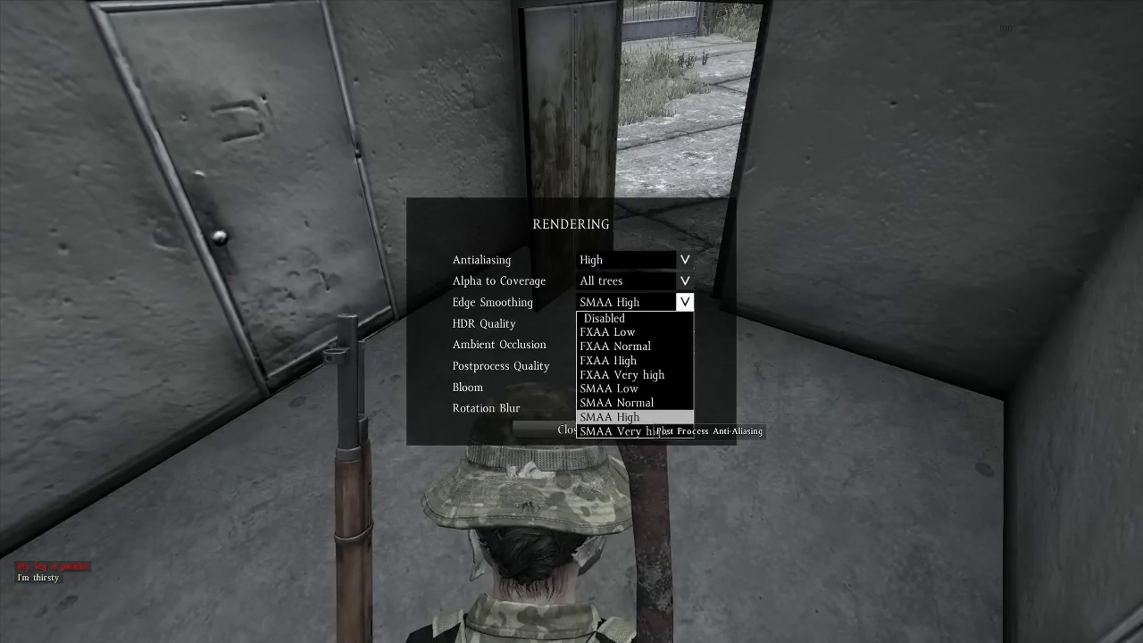
click(625, 416)
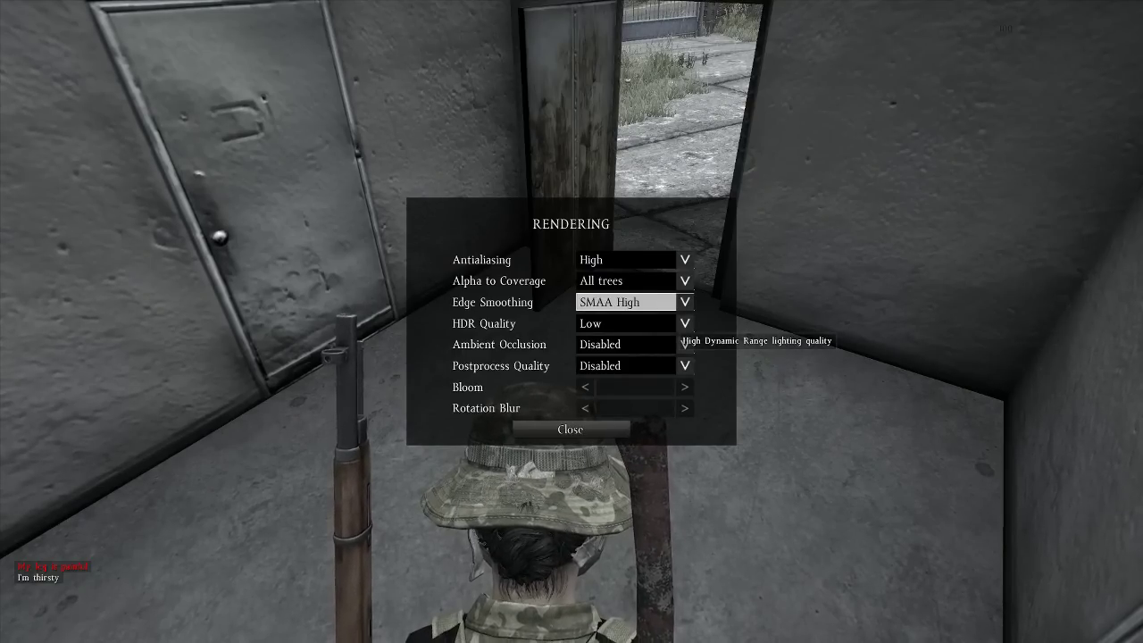
click(685, 323)
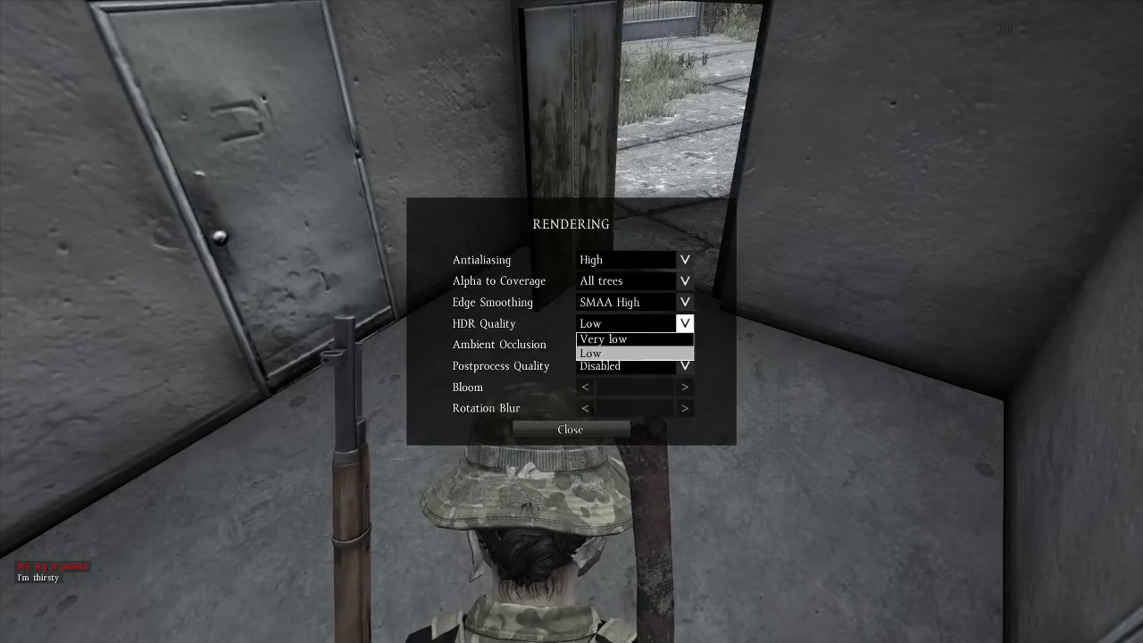
click(625, 353)
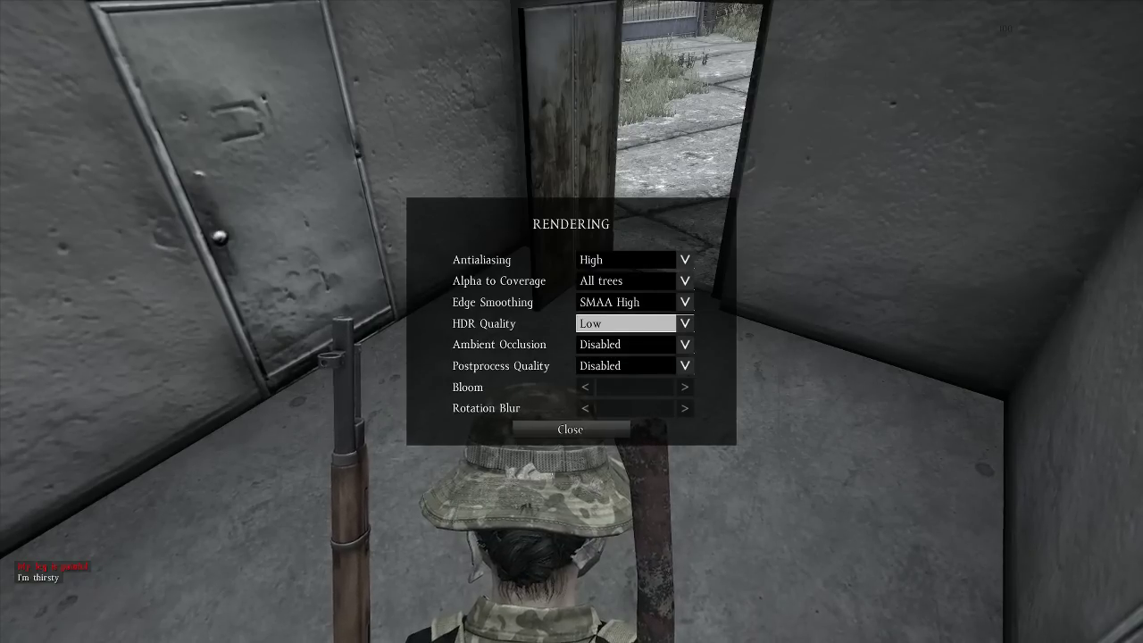
click(685, 323)
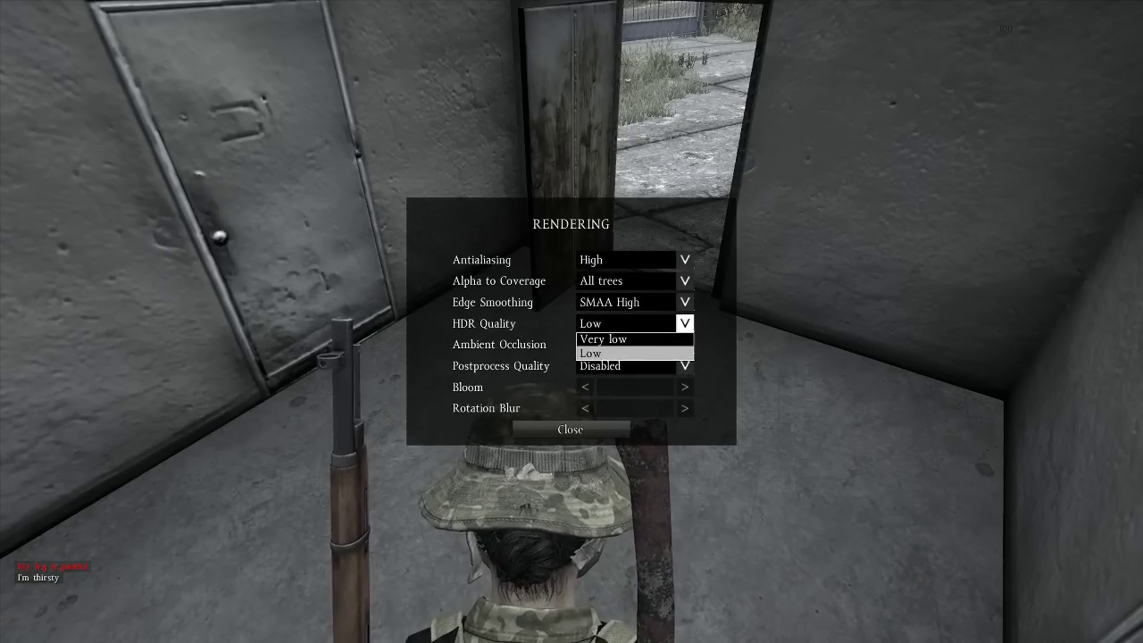
click(626, 353)
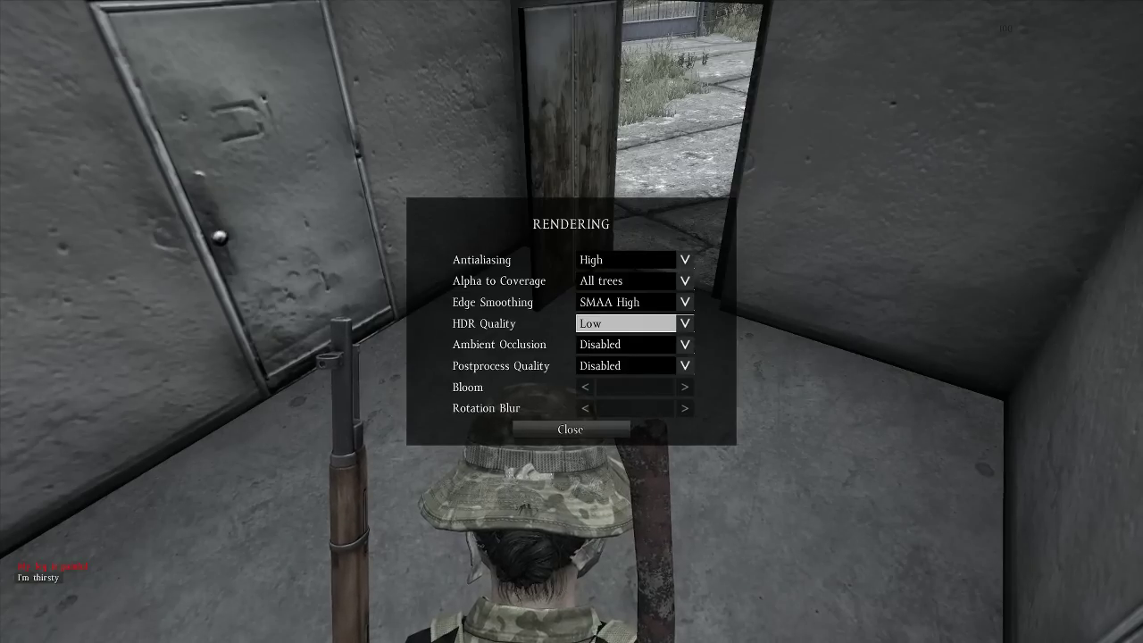